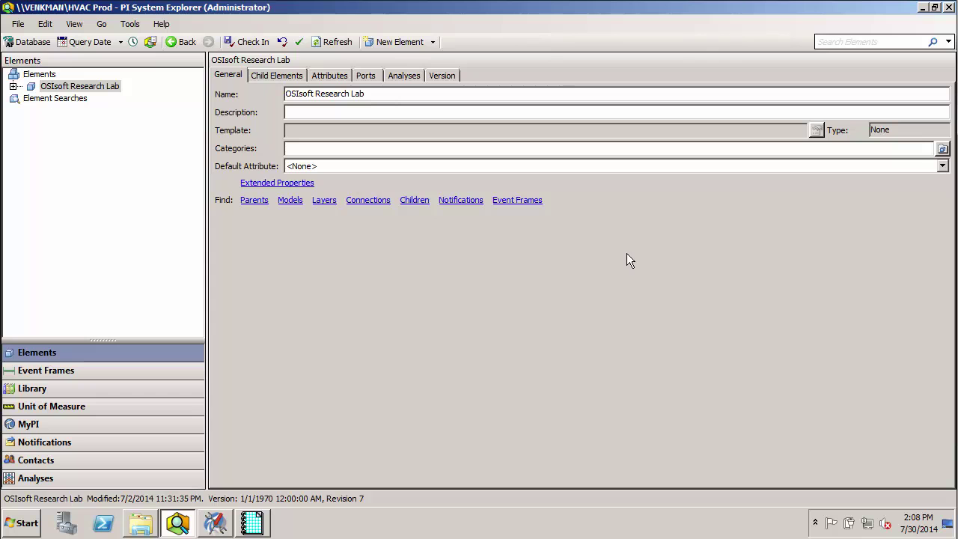
Expand OSIsoft Research Lab and Zone1 in the Elements tree
left_click(93, 86)
left_click(11, 86)
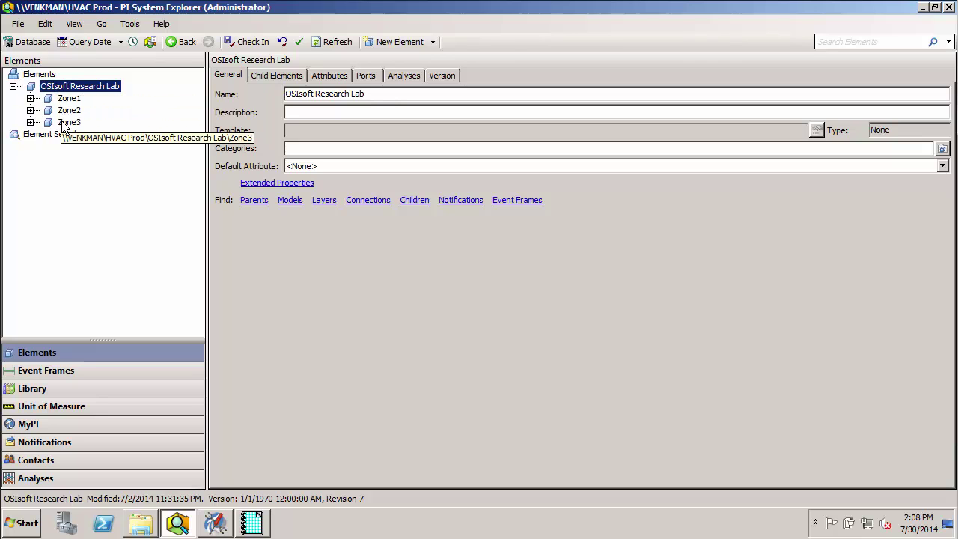
left_click(29, 98)
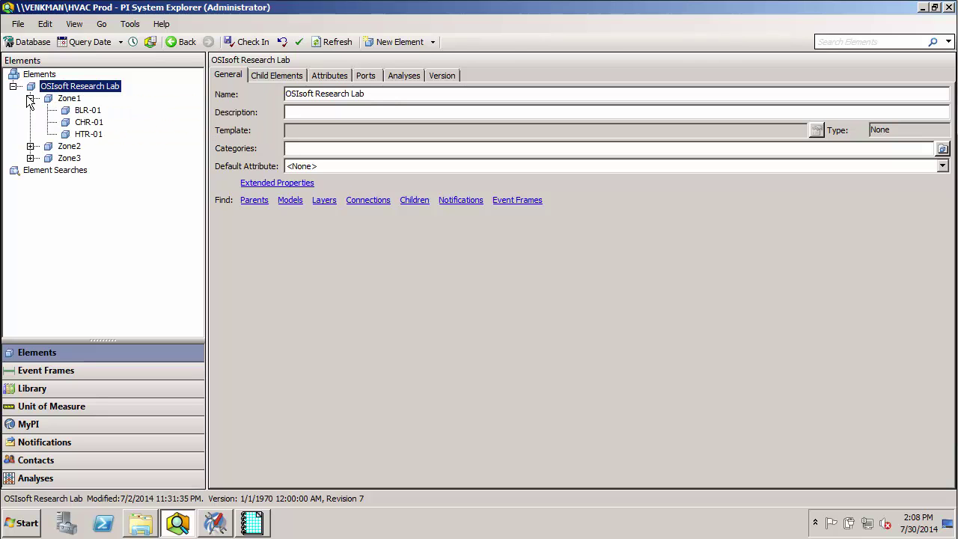
Browse BLR-01, CHR-01 and HTR-01, then list BLR-01's 14 attributes
left_click(90, 112)
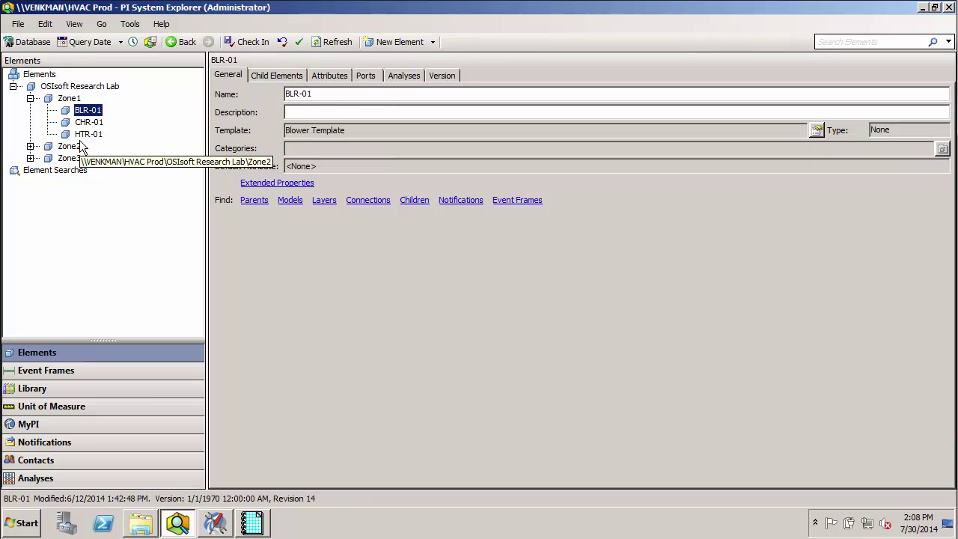
left_click(87, 123)
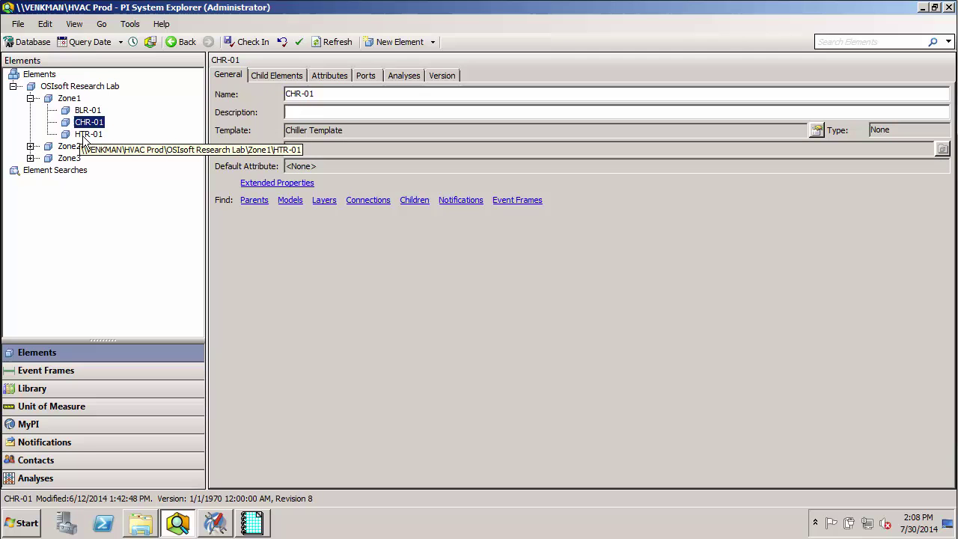
left_click(82, 136)
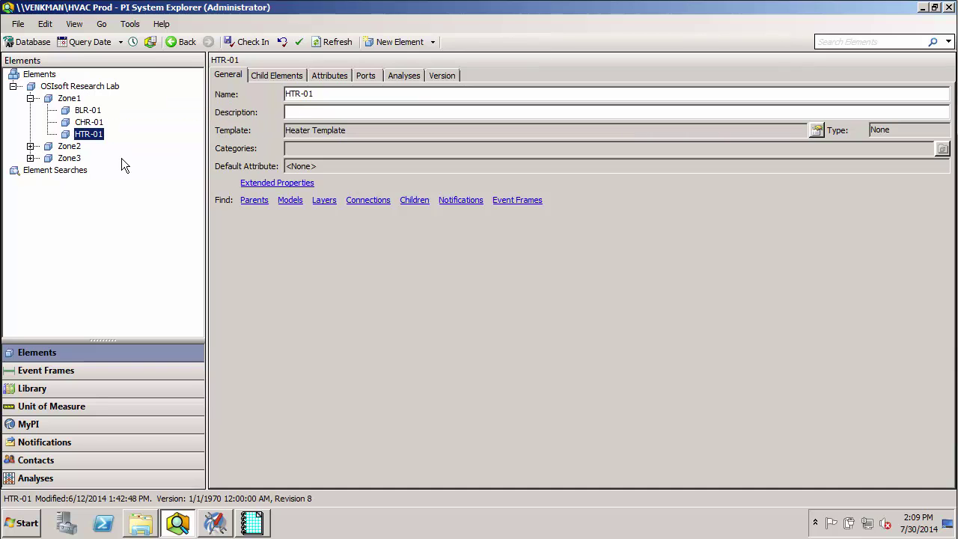
left_click(94, 114)
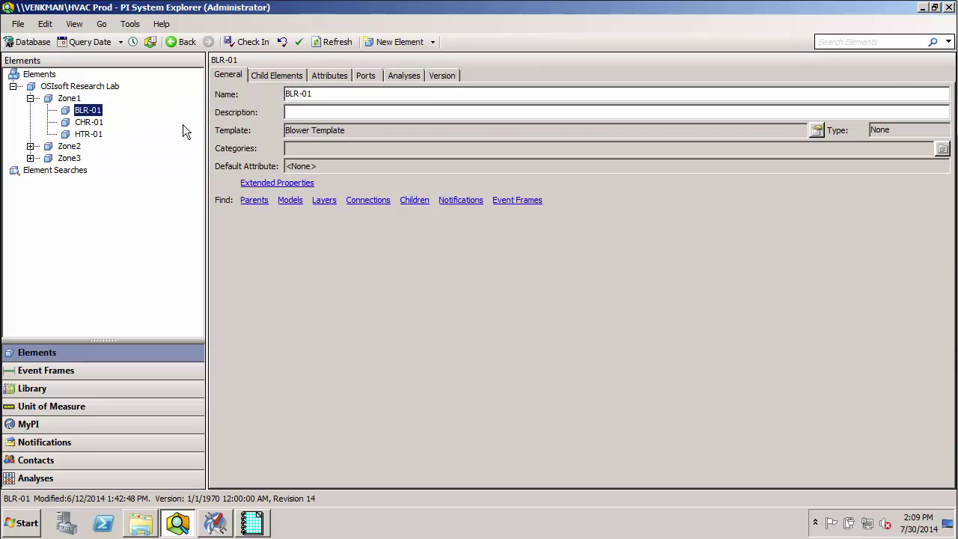
left_click(316, 75)
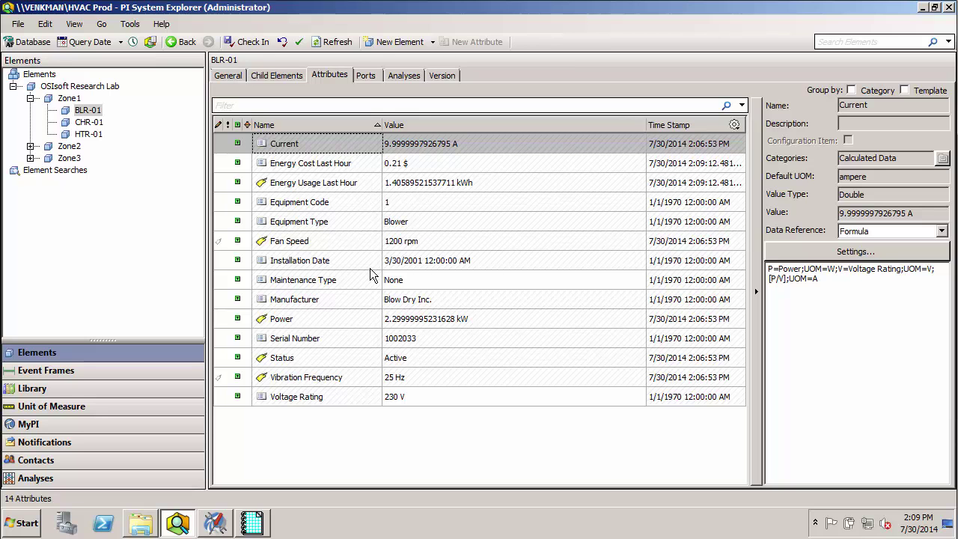
Inspect the data references of Fan Speed, Equipment Type and the Energy Cost Last Hour formula (0.21 $)
left_click(347, 244)
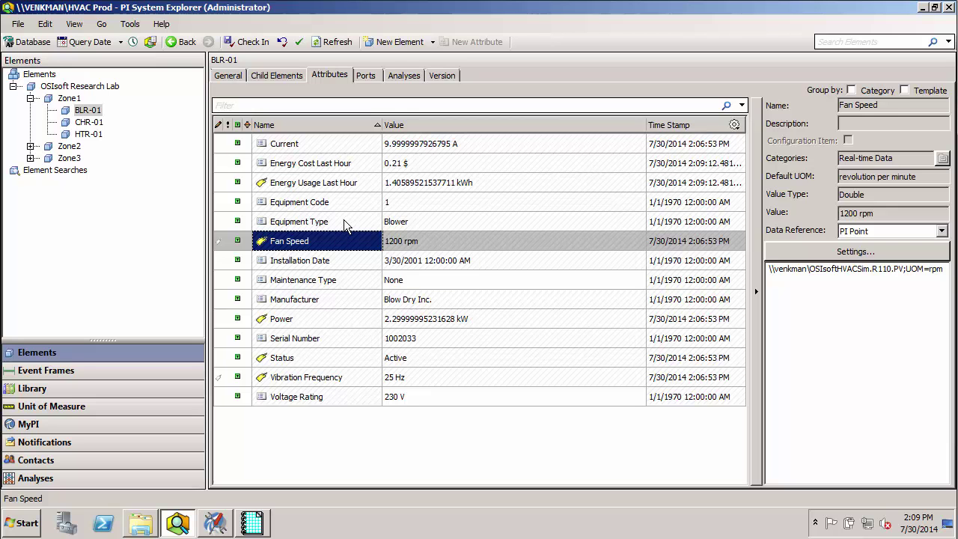
left_click(342, 225)
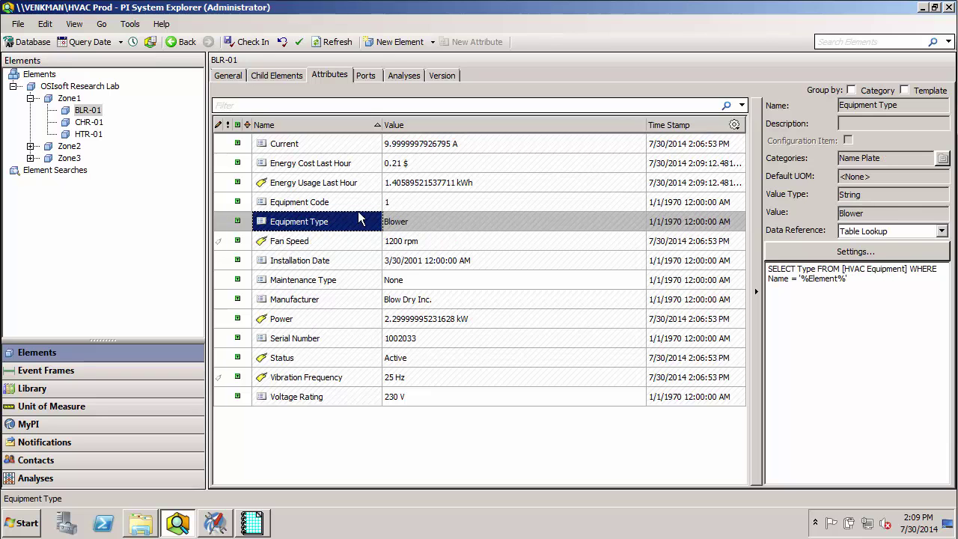
left_click(348, 164)
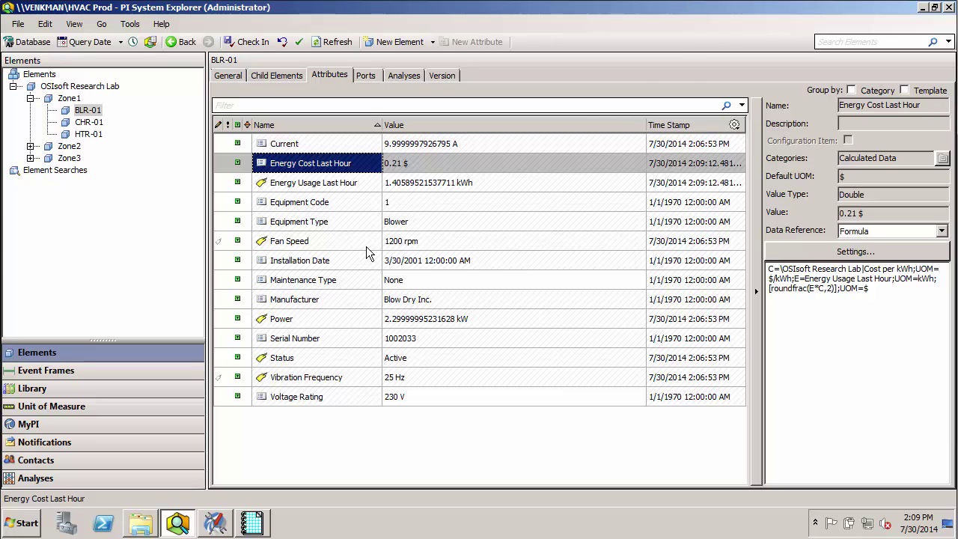
Group BLR-01's attributes by category and highlight the Name Plate and Real-time Data sections
left_click(852, 90)
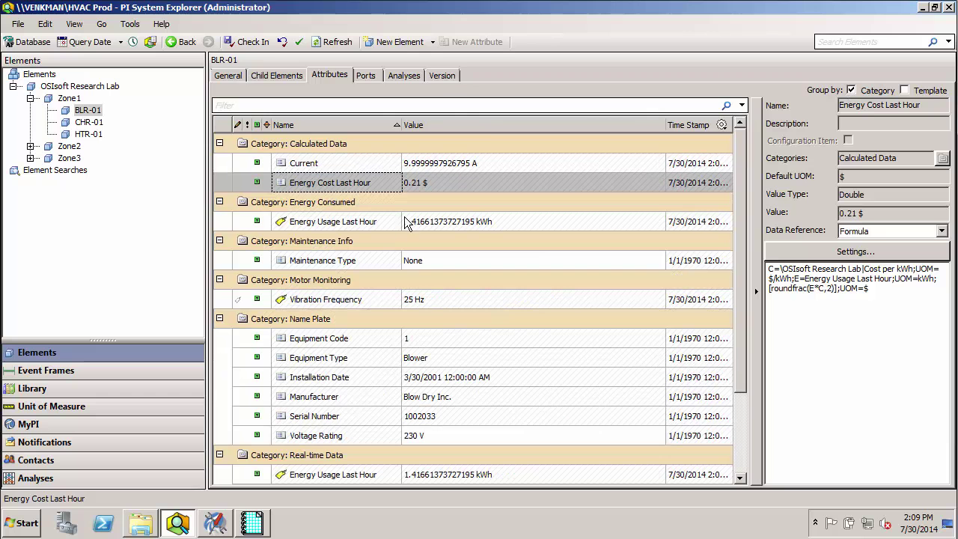
scroll(736, 230, "down", 2)
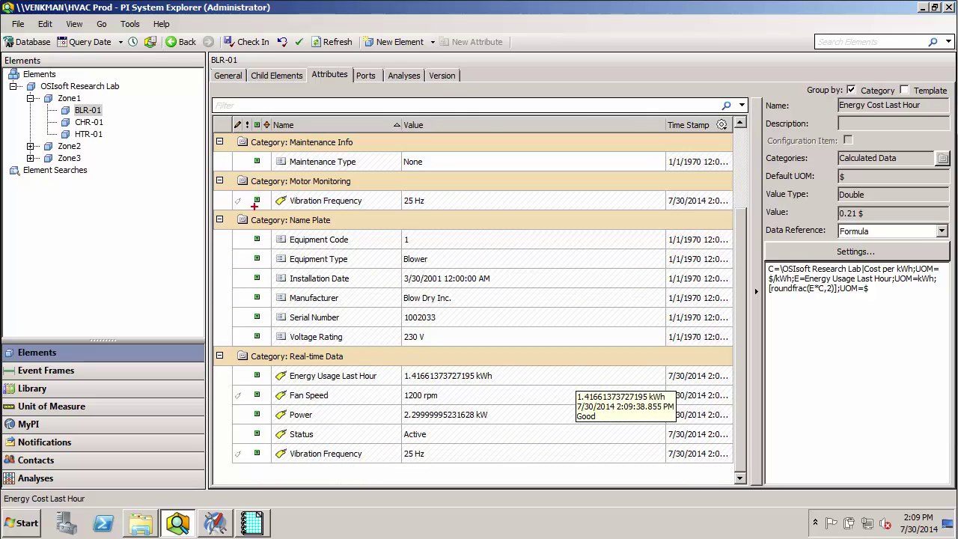
mouse_move(254, 208)
left_mouse_down()
mouse_move(368, 283)
mouse_move(502, 345)
left_mouse_up()
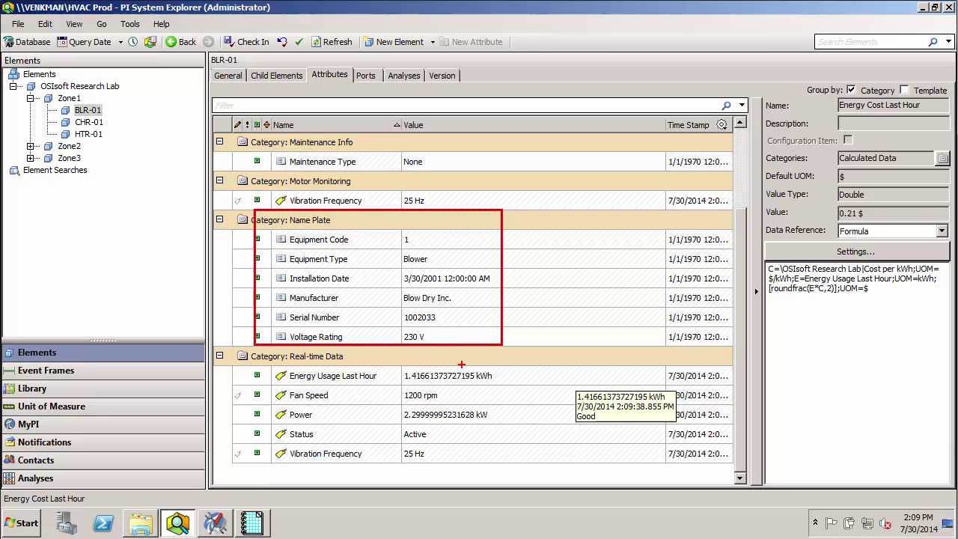
mouse_move(260, 349)
left_mouse_down()
mouse_move(367, 423)
mouse_move(467, 472)
mouse_move(506, 470)
left_mouse_up()
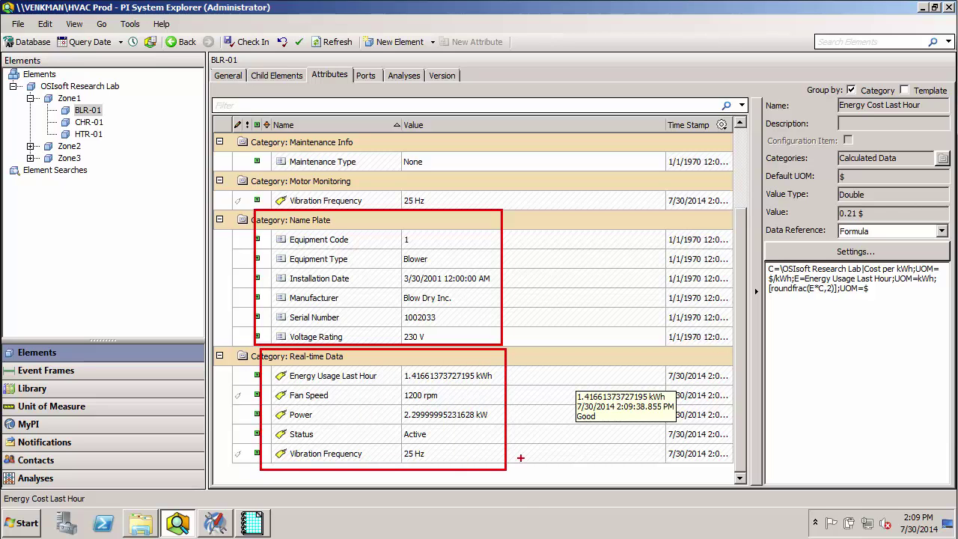
key("Escape")
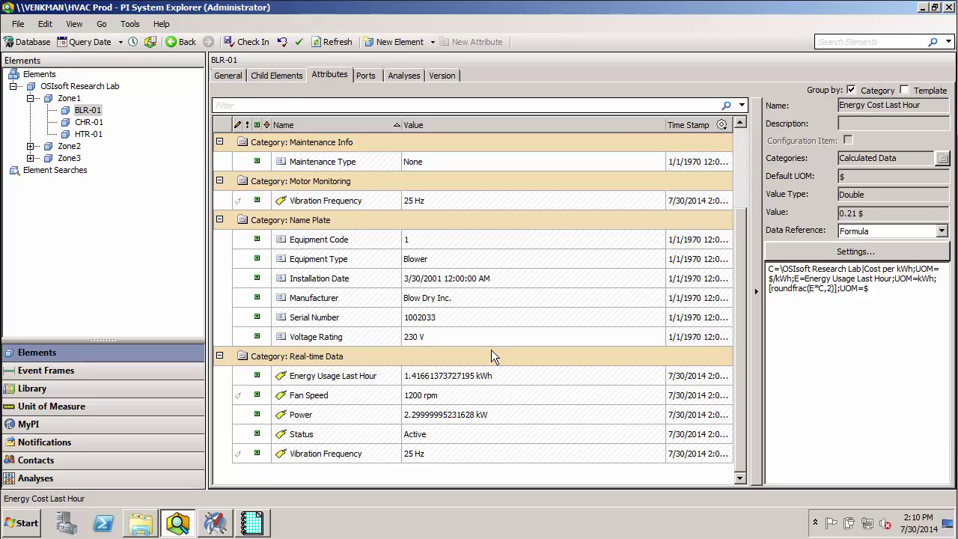
Expand Zone2 and show the BLR-02 blower's attributes
left_click(30, 146)
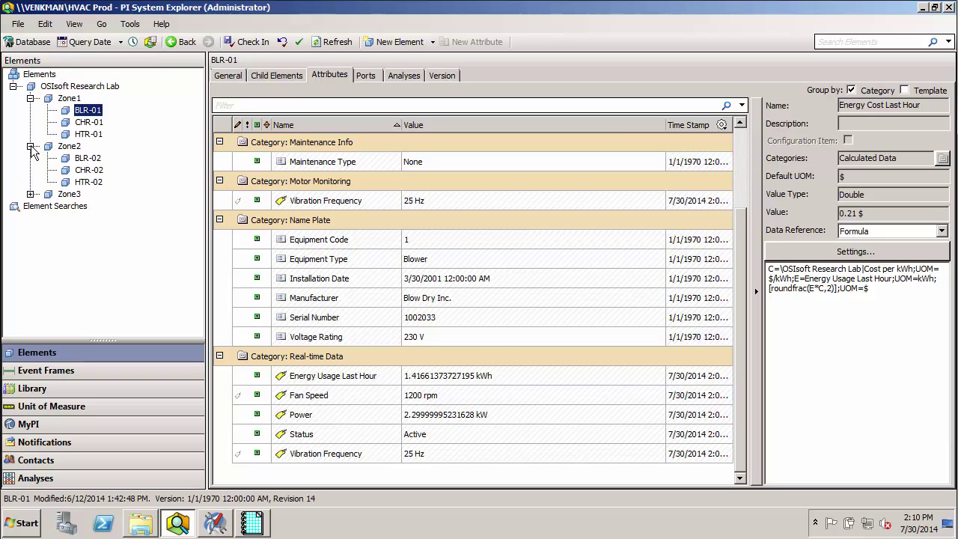
left_click(84, 161)
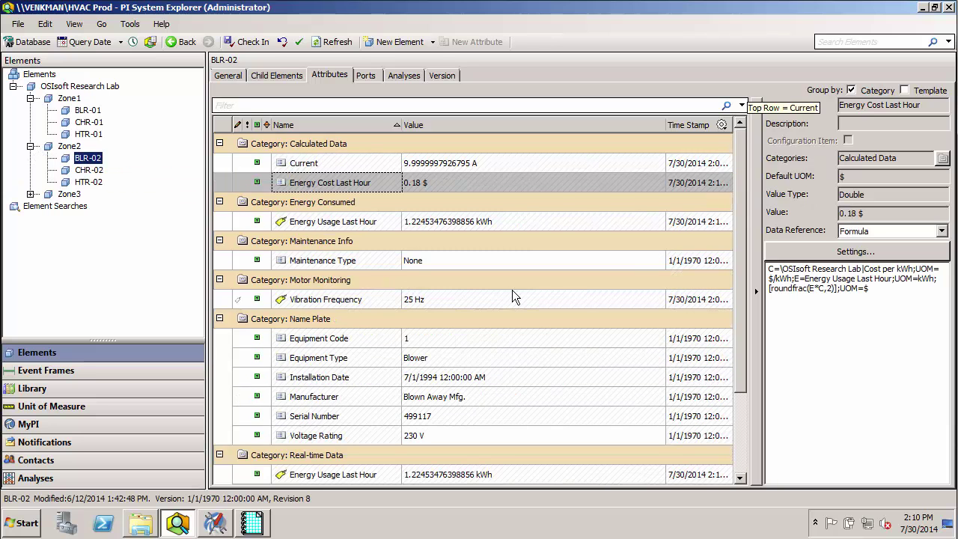
left_click_drag(742, 153, 742, 240)
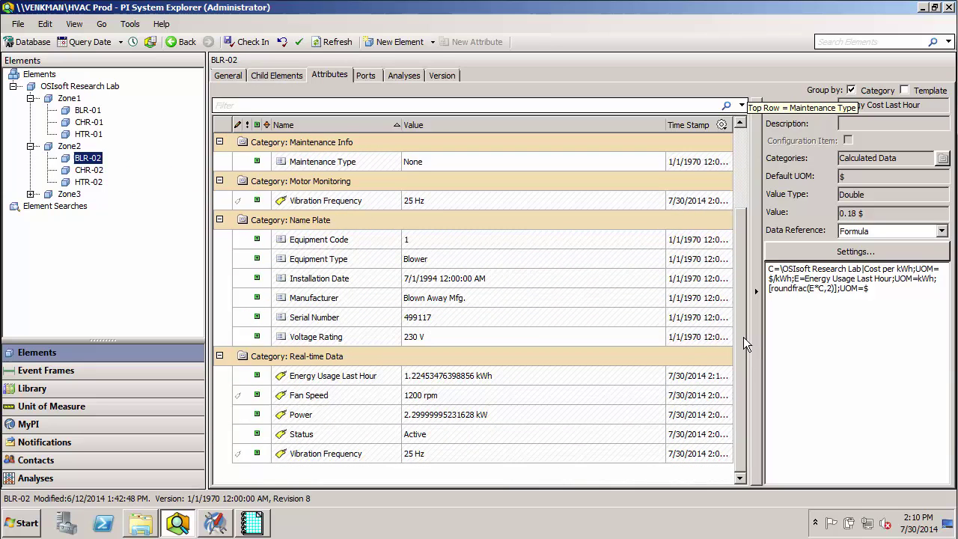
scroll(99, 122, "up", 2)
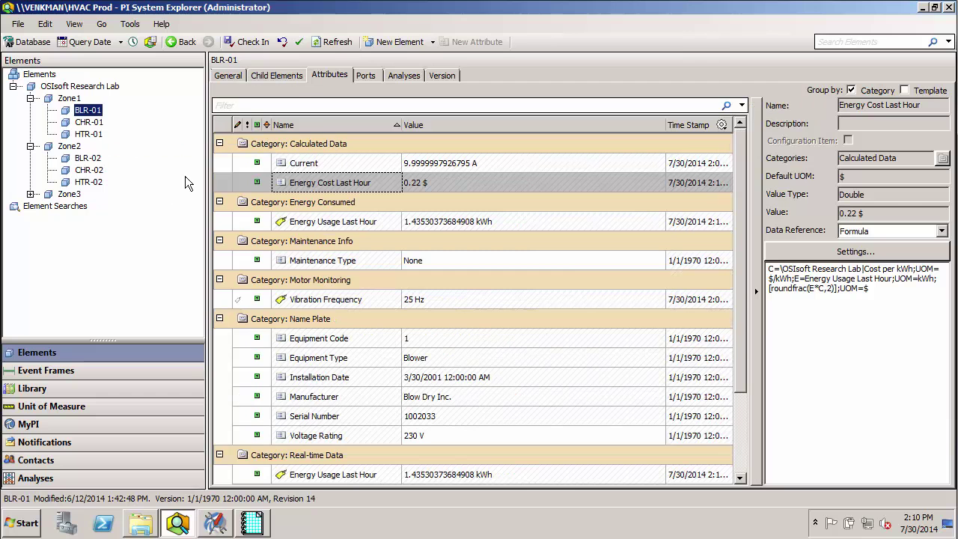
left_click_drag(742, 195, 745, 290)
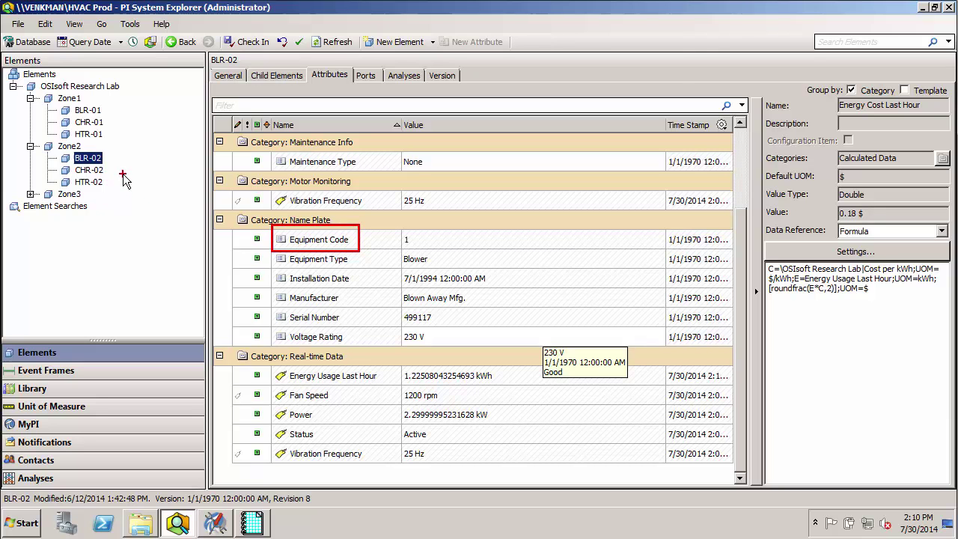
Compare against BLR-01, highlighting its Equipment Code and voltage unit
left_click(91, 111)
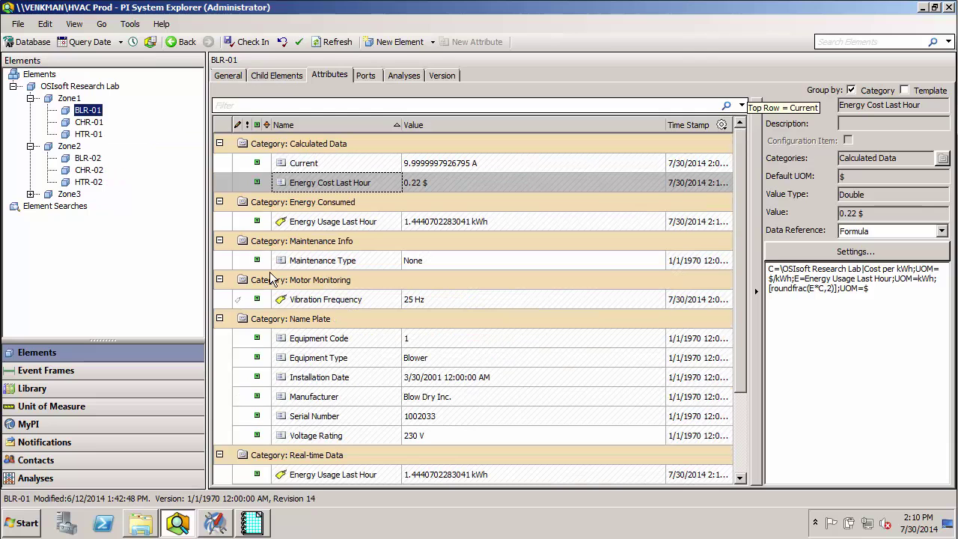
left_click_drag(274, 328, 359, 350)
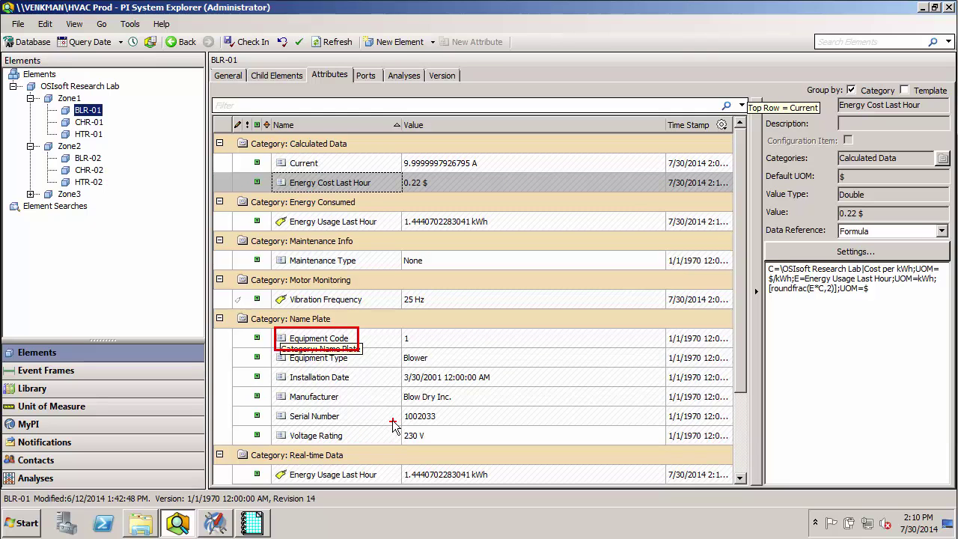
key("Escape")
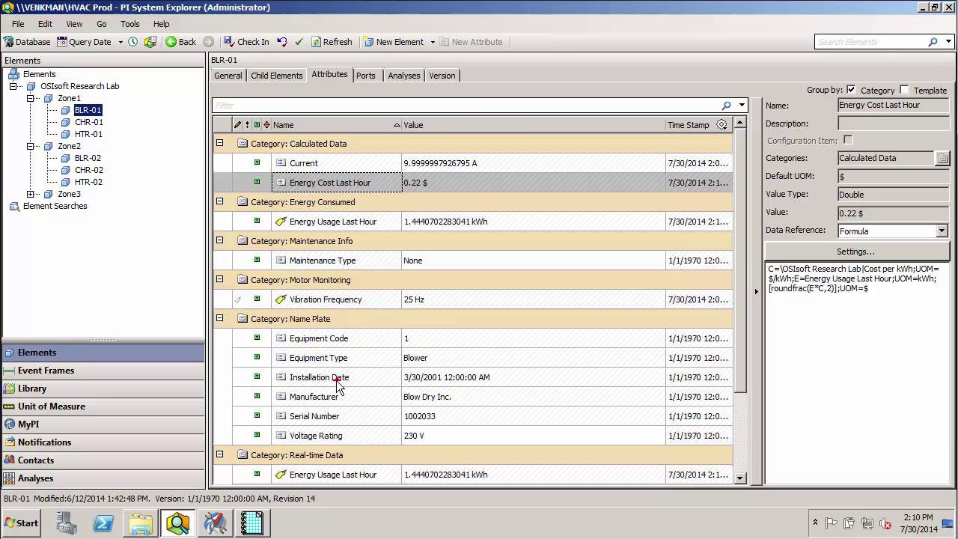
key("ctrl+2")
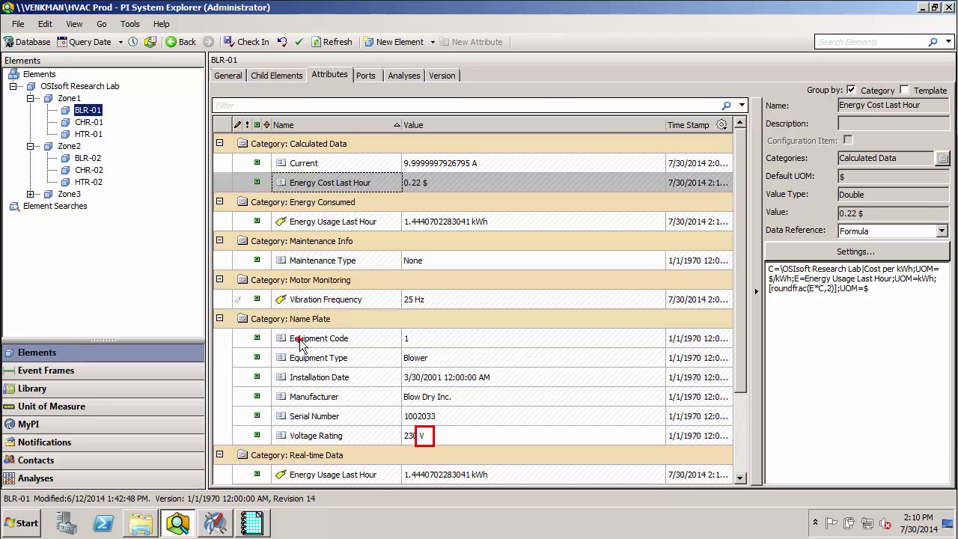
key("Escape")
Return to BLR-02's attributes and highlight its 230 V rating
left_click(96, 158)
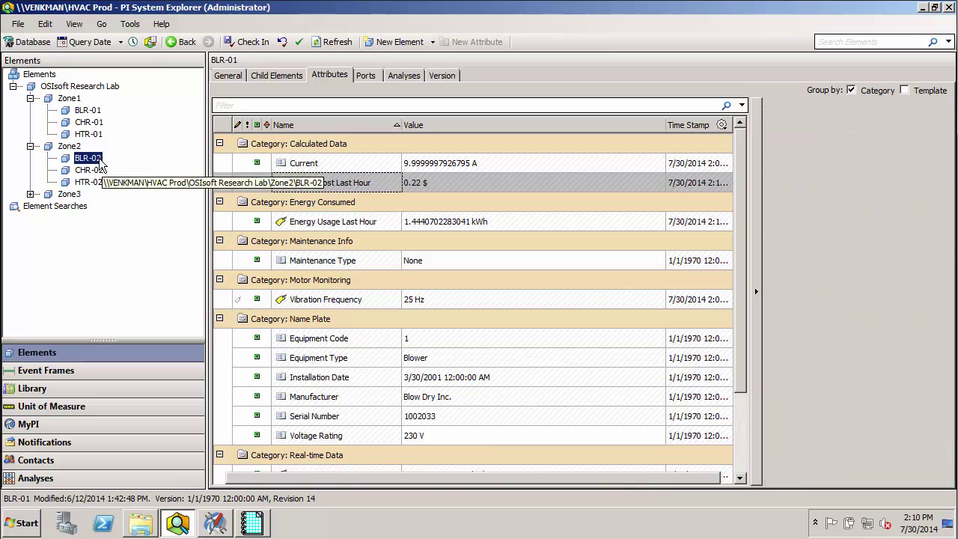
key("ctrl+2")
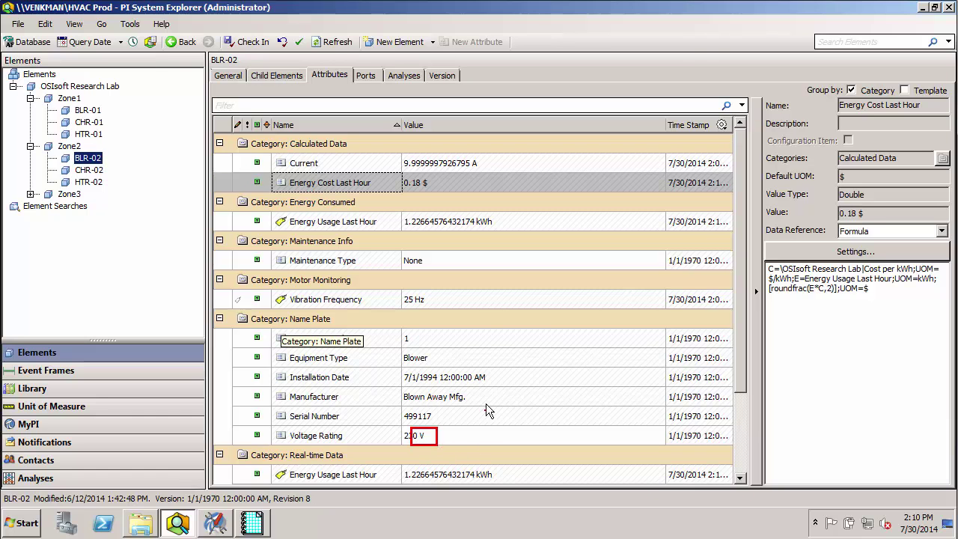
key("Escape")
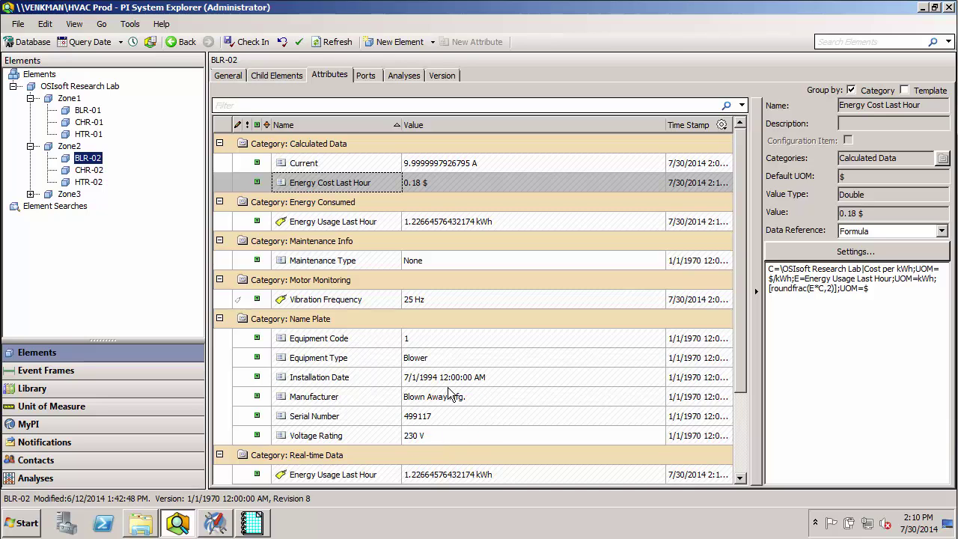
mouse_move(449, 391)
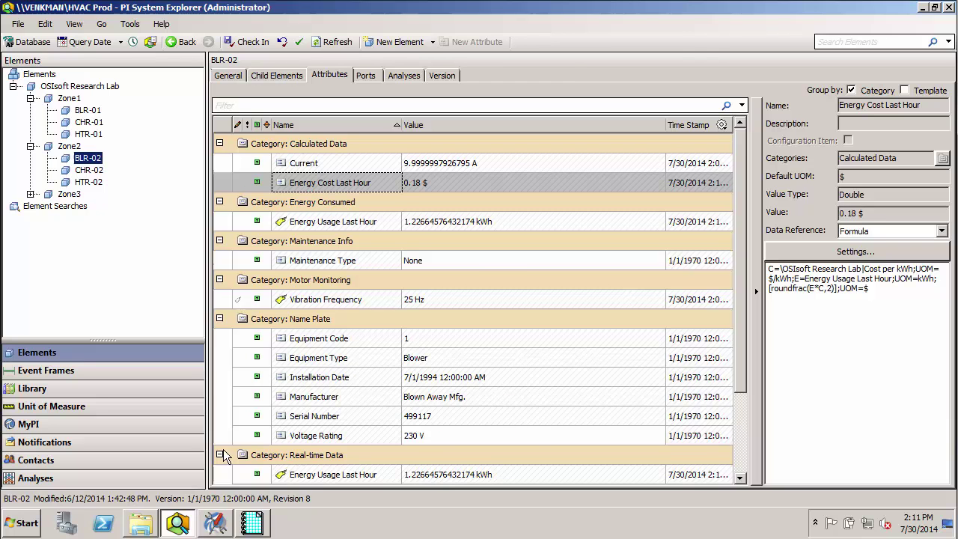
Review the tag names in PI System Management Tools' Tag Search, then return to PI System Explorer
left_click(216, 524)
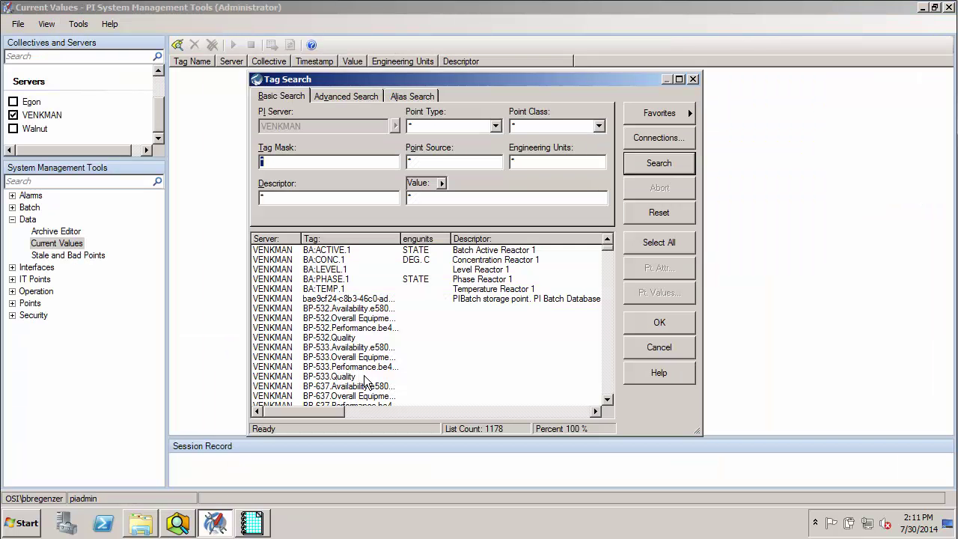
mouse_move(440, 372)
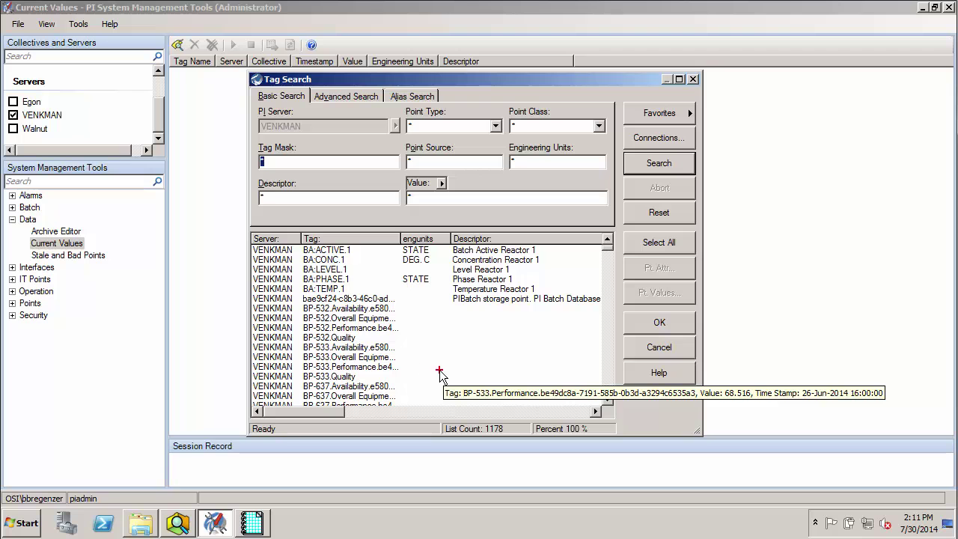
left_click_drag(294, 242, 377, 343)
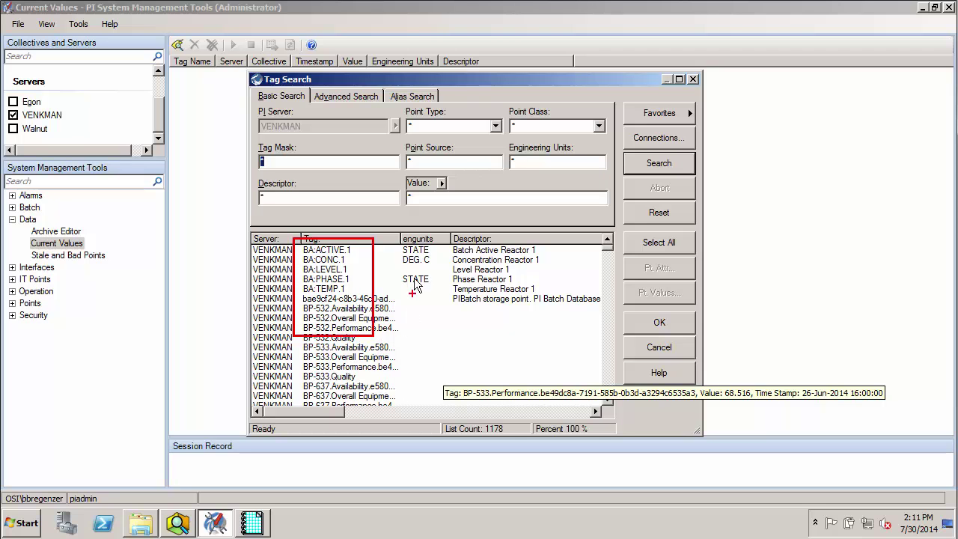
mouse_move(397, 230)
left_mouse_down()
mouse_move(447, 310)
mouse_move(447, 301)
left_mouse_up()
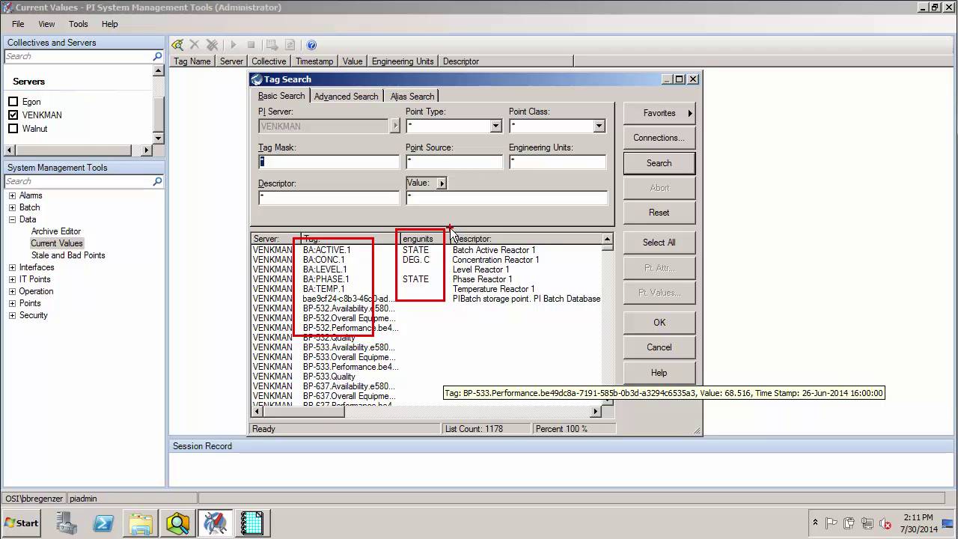
mouse_move(450, 230)
left_mouse_down()
mouse_move(517, 307)
mouse_move(581, 327)
left_mouse_up()
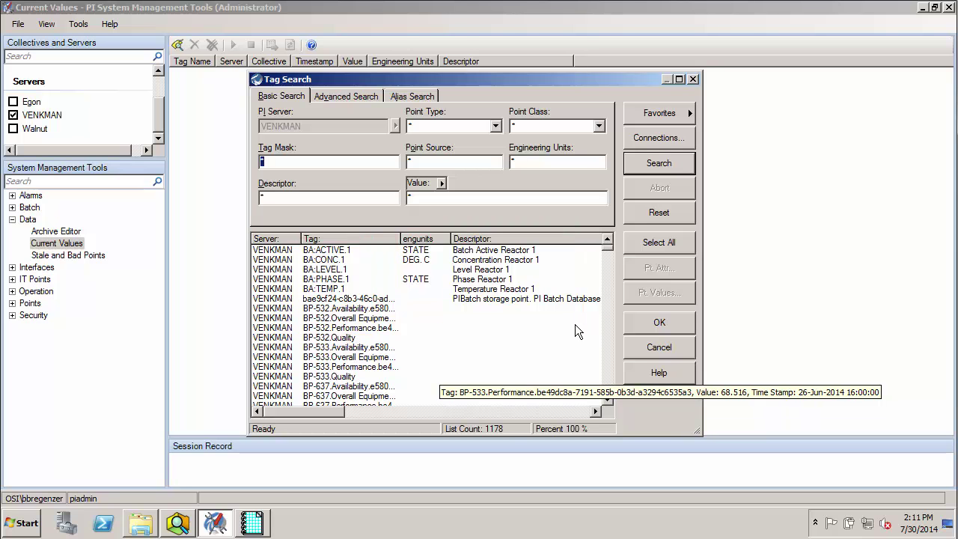
left_click(183, 522)
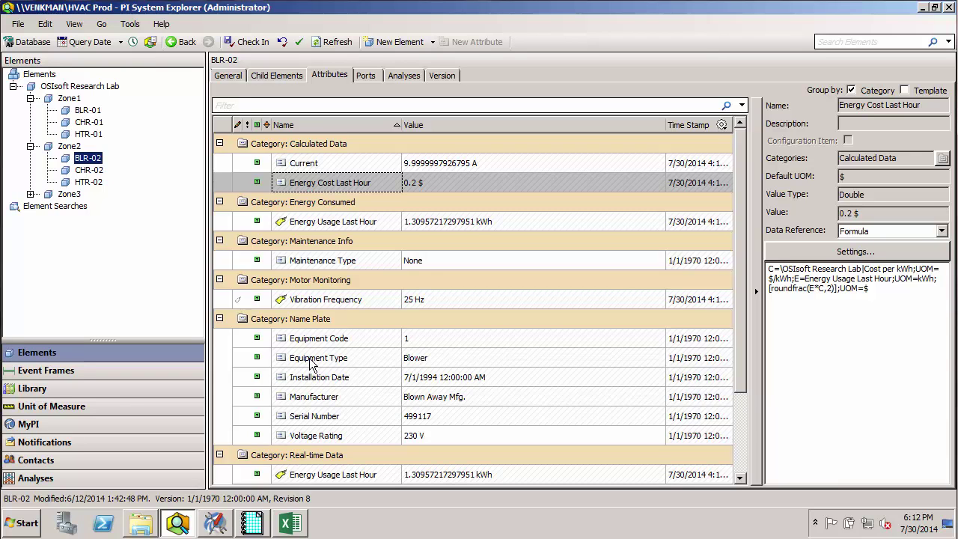
Switch to PI ProcessBook's empty Display2
left_click(256, 522)
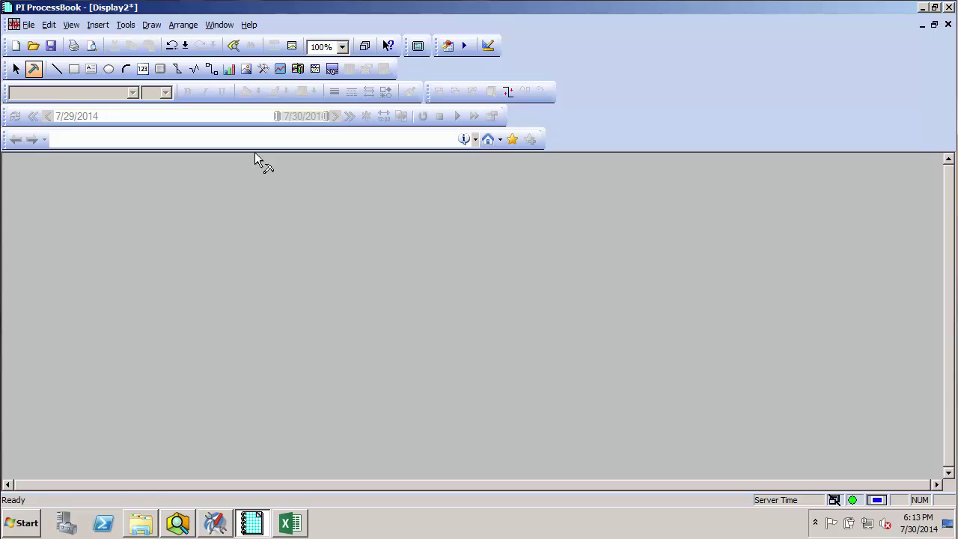
Show the Element Relative Display pane from the View menu
left_click(49, 25)
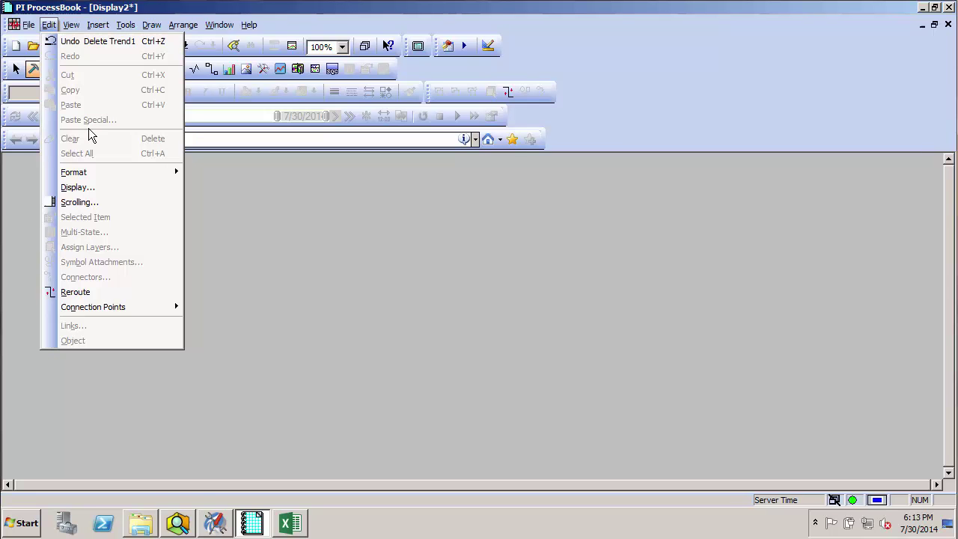
mouse_move(71, 25)
left_click(117, 277)
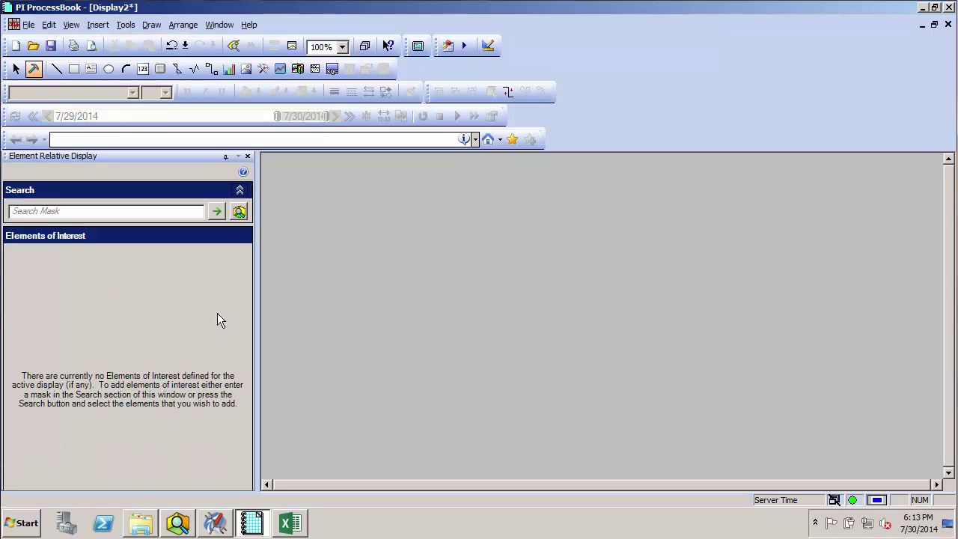
Add Zone1–Zone3 from a Zone Template search as elements of interest and draw a trend
left_click(239, 211)
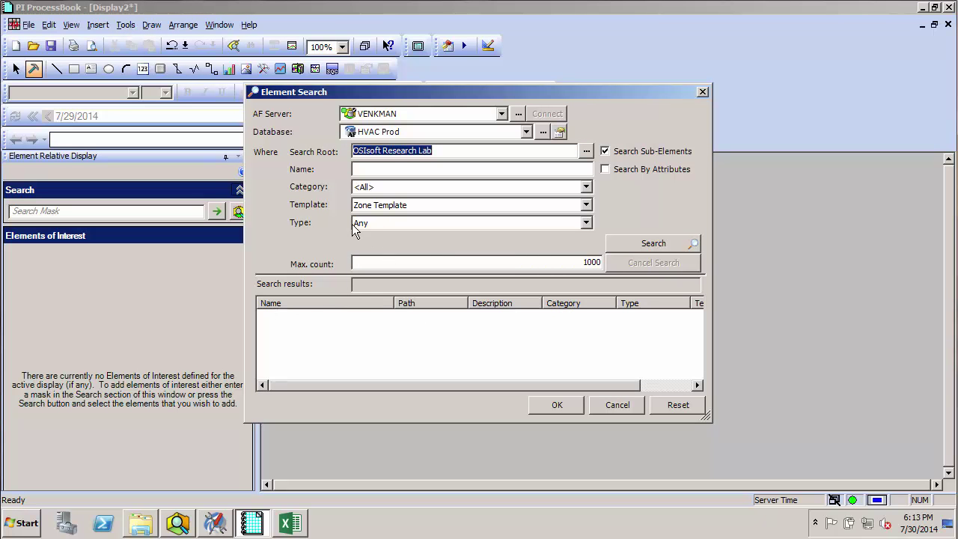
left_click(529, 206)
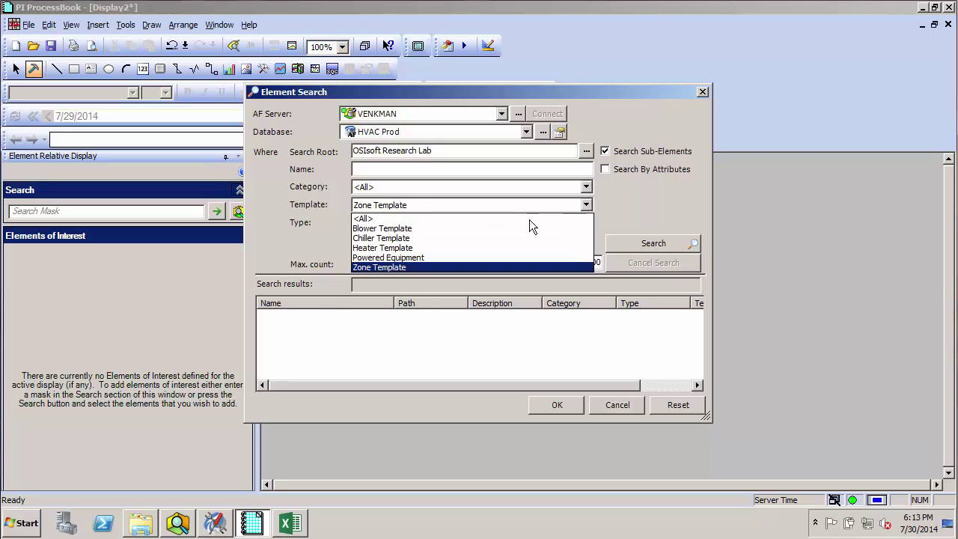
left_click(499, 268)
left_click(620, 243)
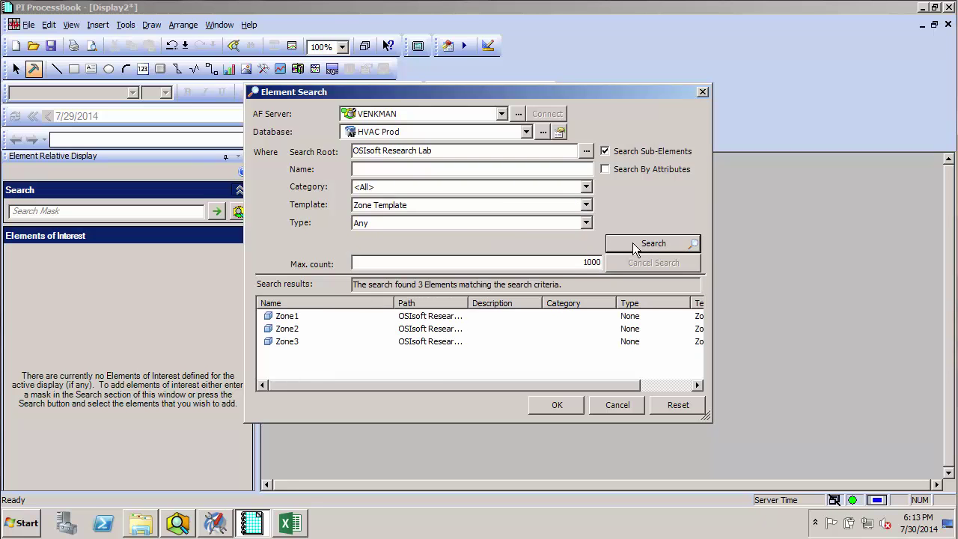
left_click(297, 316)
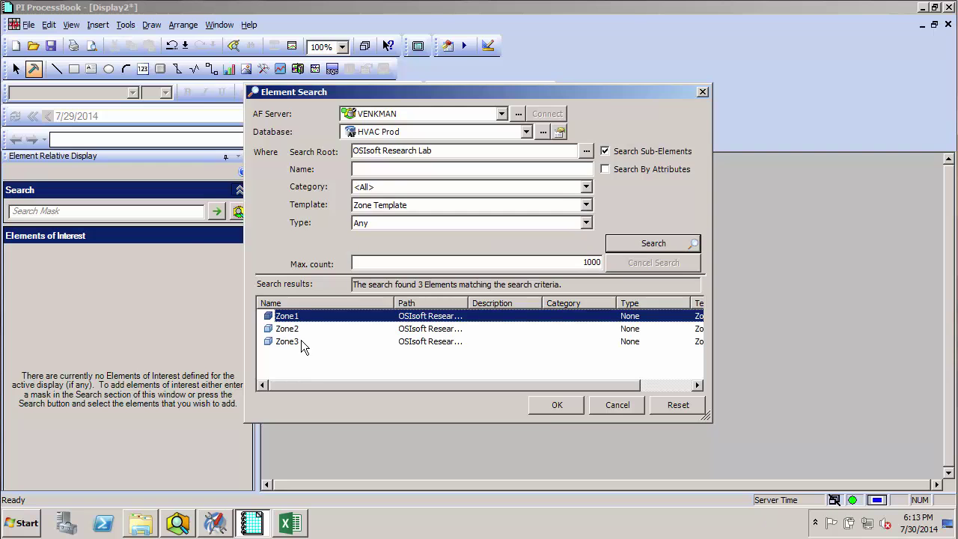
left_click(301, 341, "shift")
left_click(554, 405)
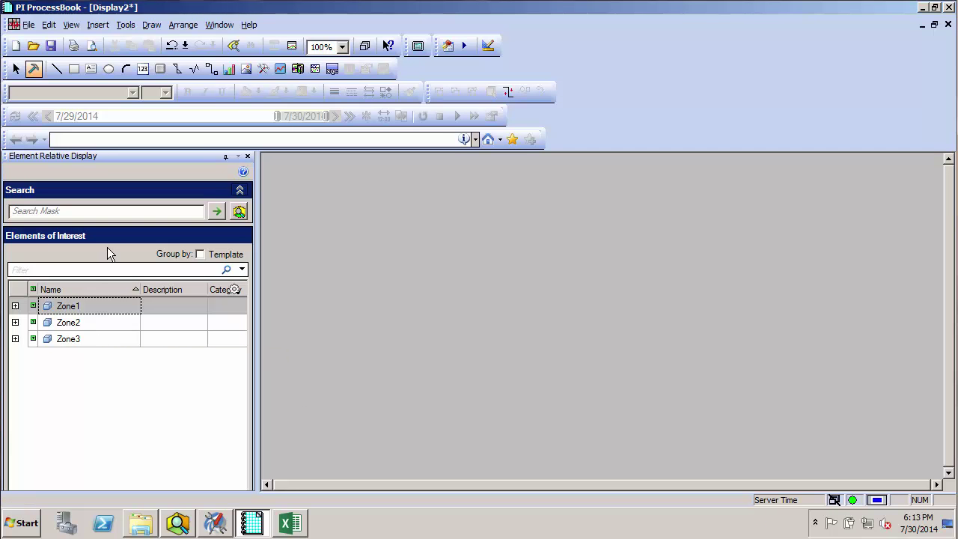
left_click(280, 68)
left_click_drag(287, 215, 806, 458)
Add the element-relative Indoor Temperature and Thermostat Setting attributes to the trend
left_click(639, 203)
left_click(674, 274)
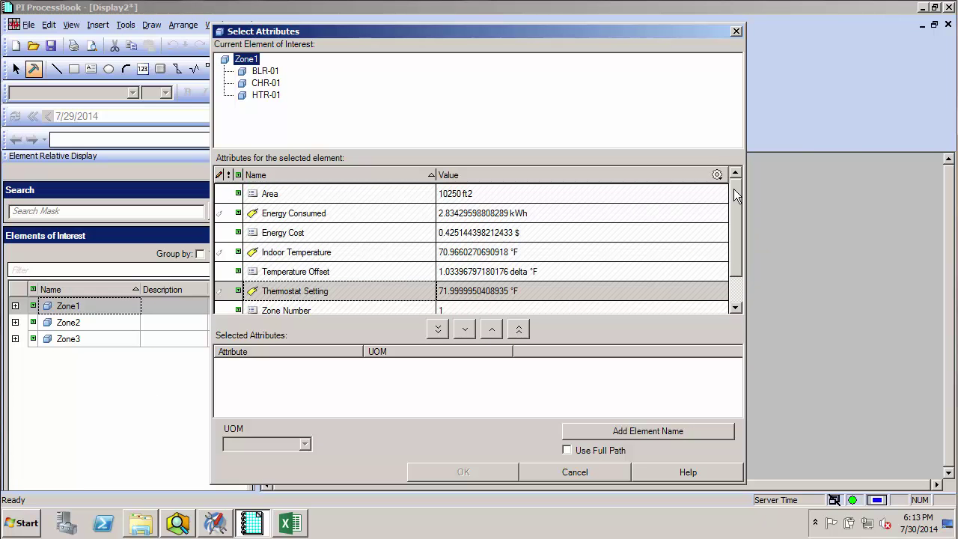
mouse_move(733, 189)
left_mouse_down()
mouse_move(734, 241)
mouse_move(735, 200)
left_mouse_up()
left_click(310, 254)
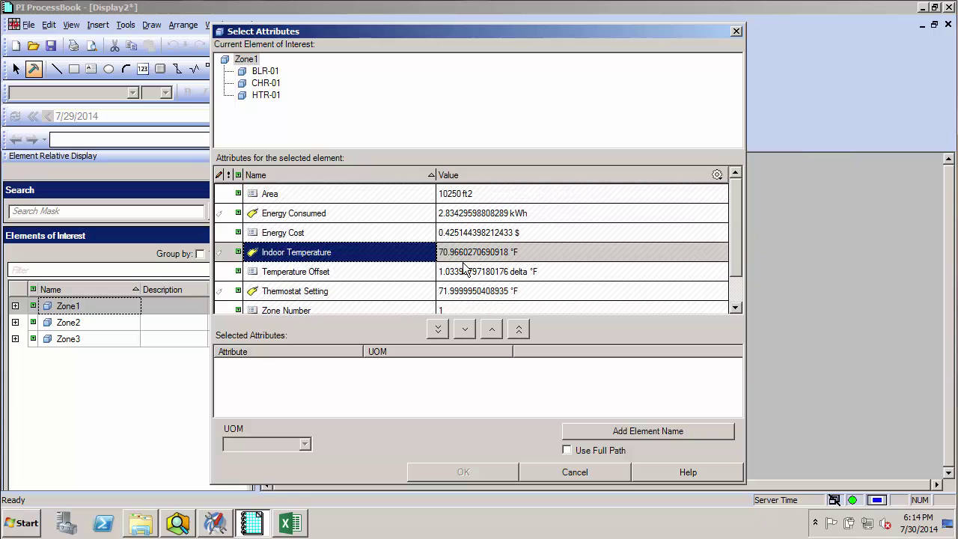
left_click(465, 329)
left_click(309, 291)
left_click(465, 329)
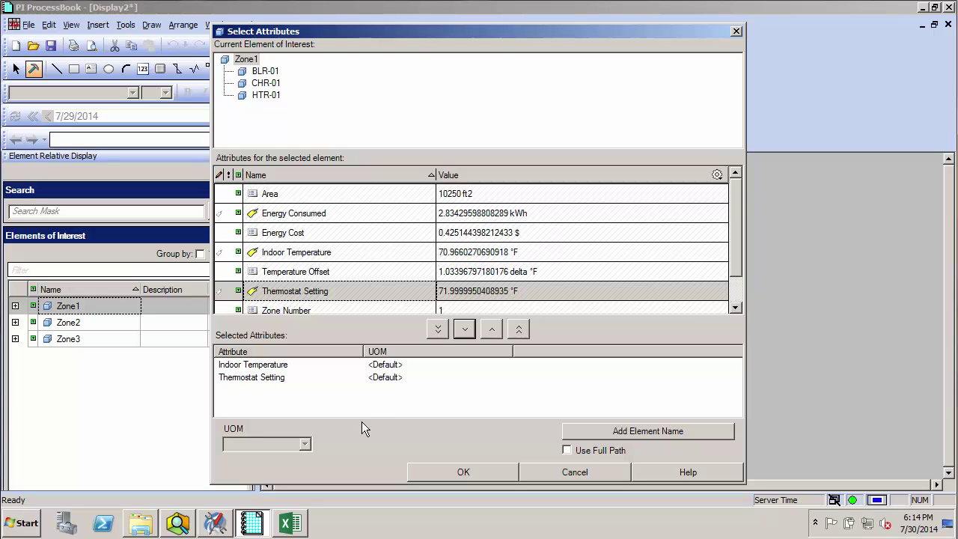
Set both attributes' units to degree Celsius and finish the trend
left_click(300, 365)
left_click(305, 444)
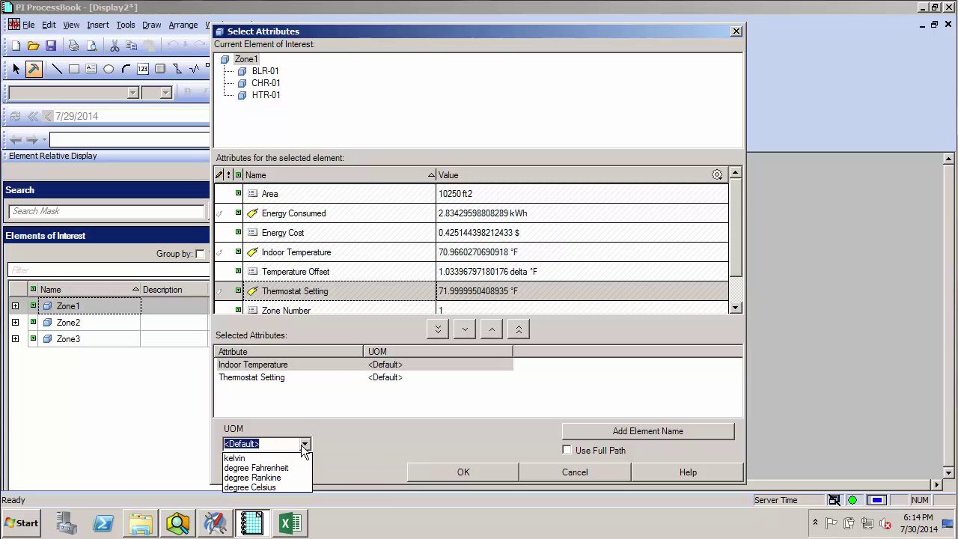
left_click(275, 487)
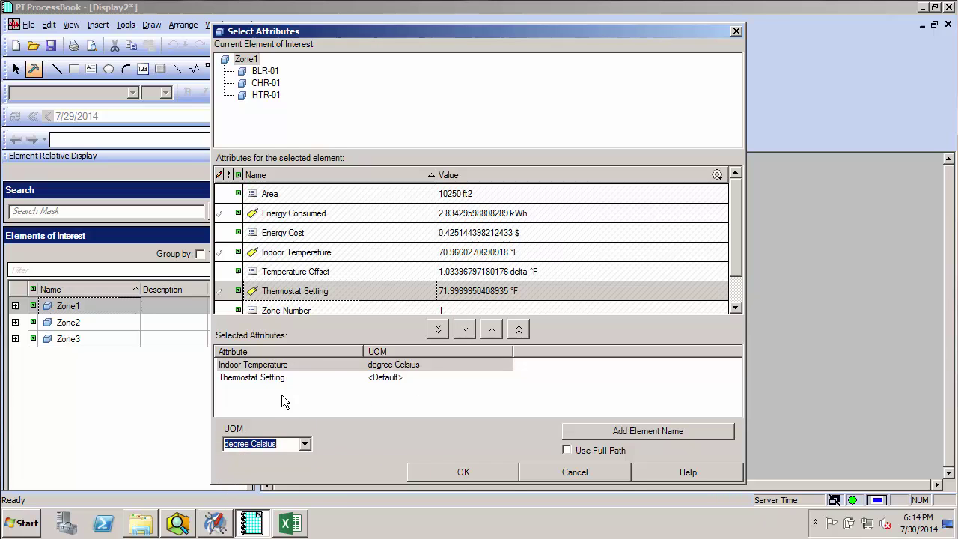
left_click(281, 379)
left_click(304, 444)
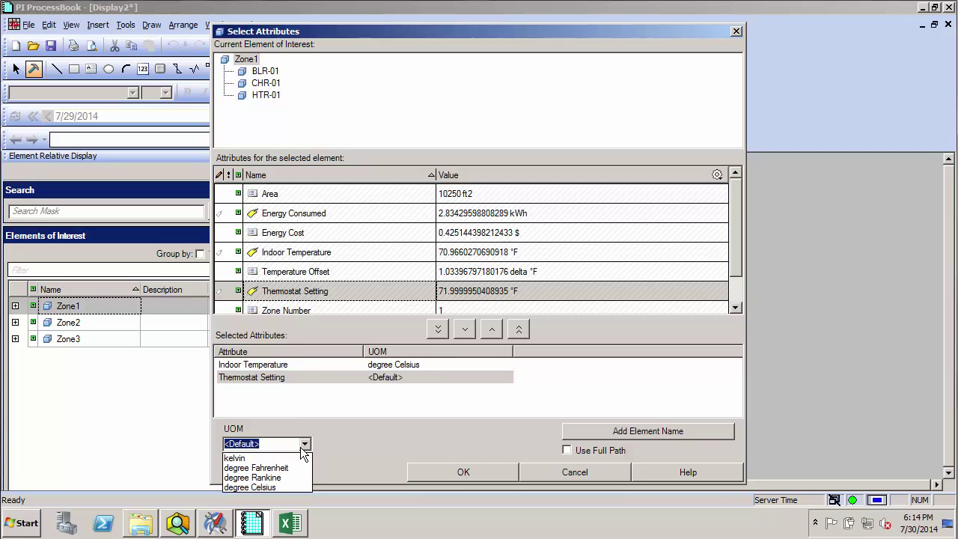
left_click(280, 486)
left_click(465, 473)
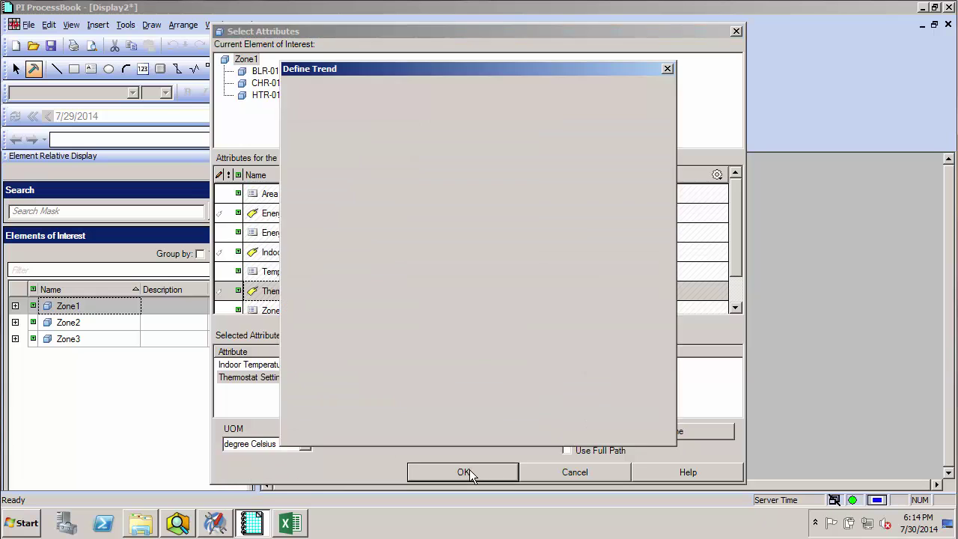
left_click(521, 430)
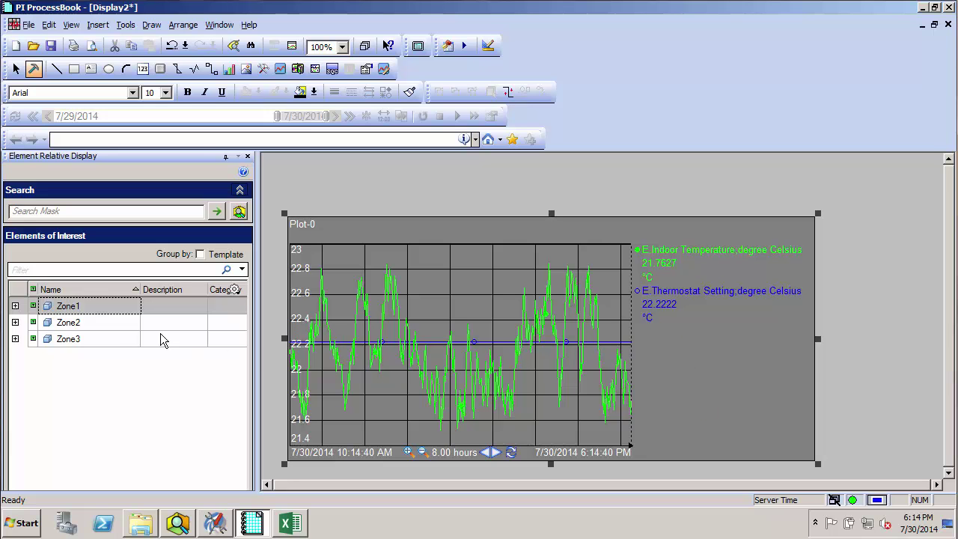
Cycle the trend through Zone2, Zone3 and back to Zone1, ending in Excel's Book1
left_click(97, 323)
left_click(101, 343)
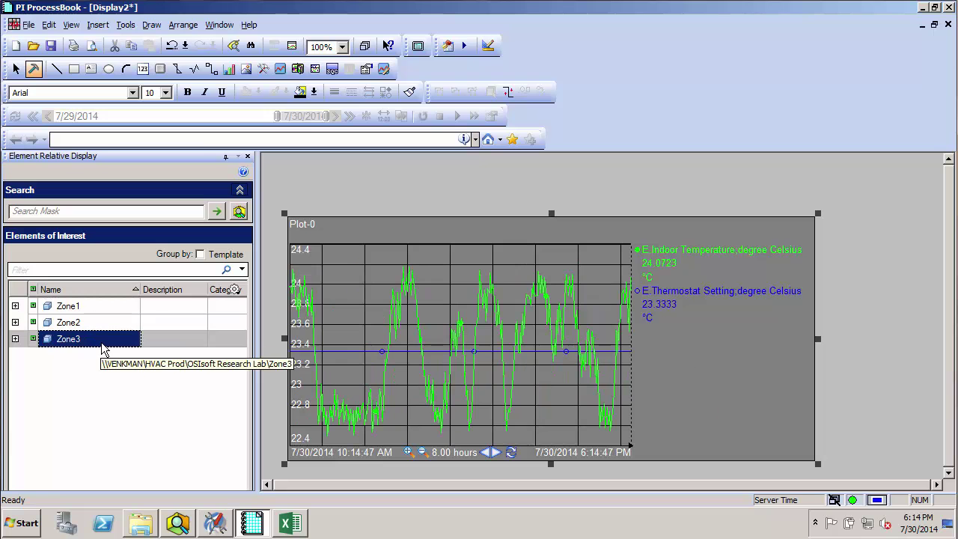
left_click(103, 330)
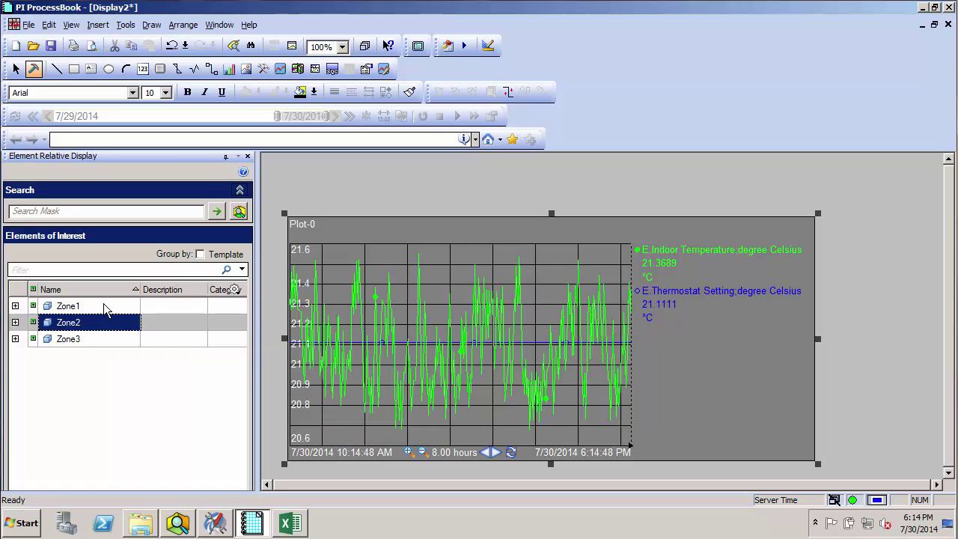
left_click(103, 305)
left_click(105, 324)
left_click(106, 341)
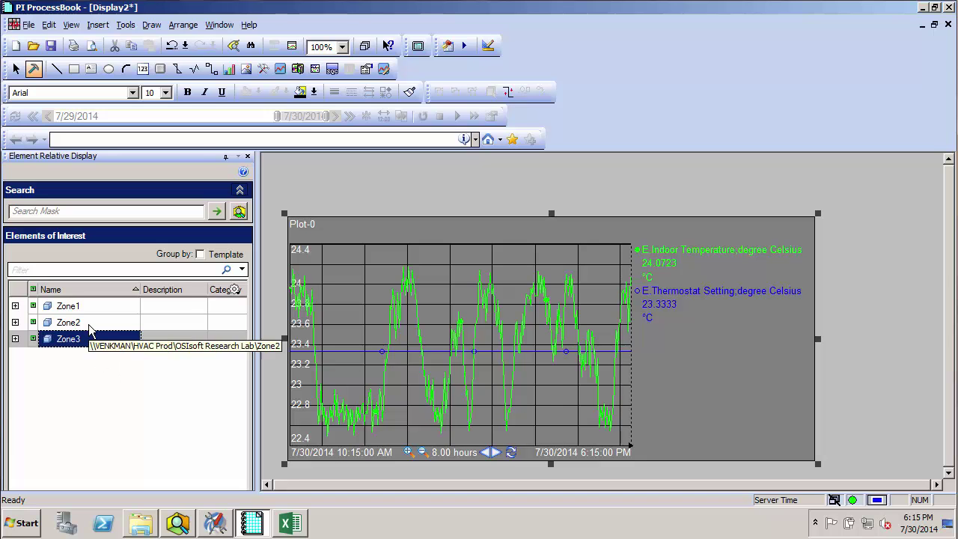
left_click(99, 307)
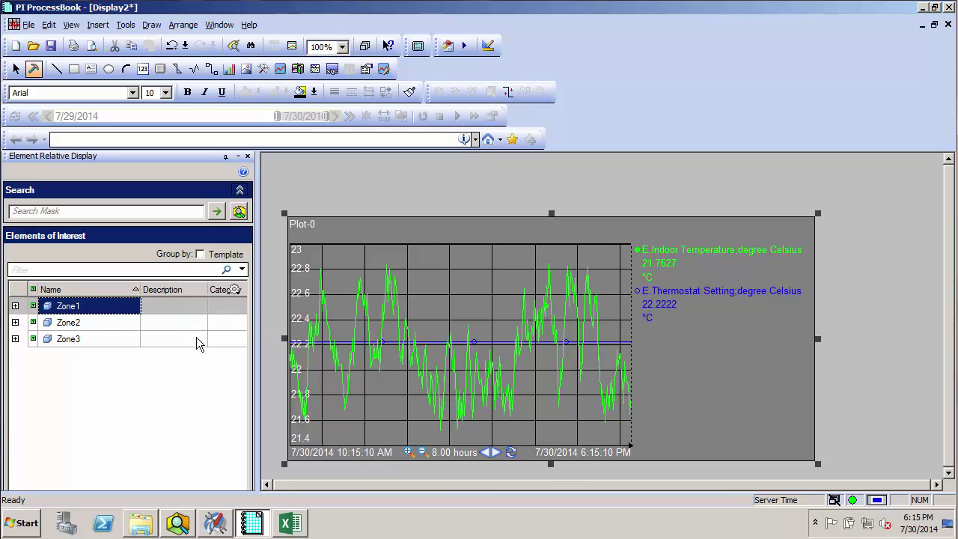
left_click(292, 523)
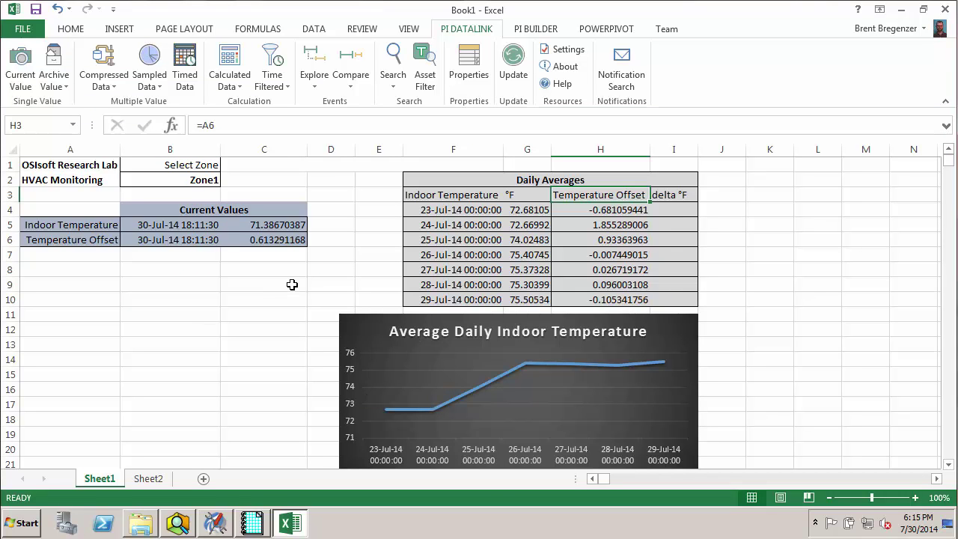
left_click(443, 196)
left_click(573, 196)
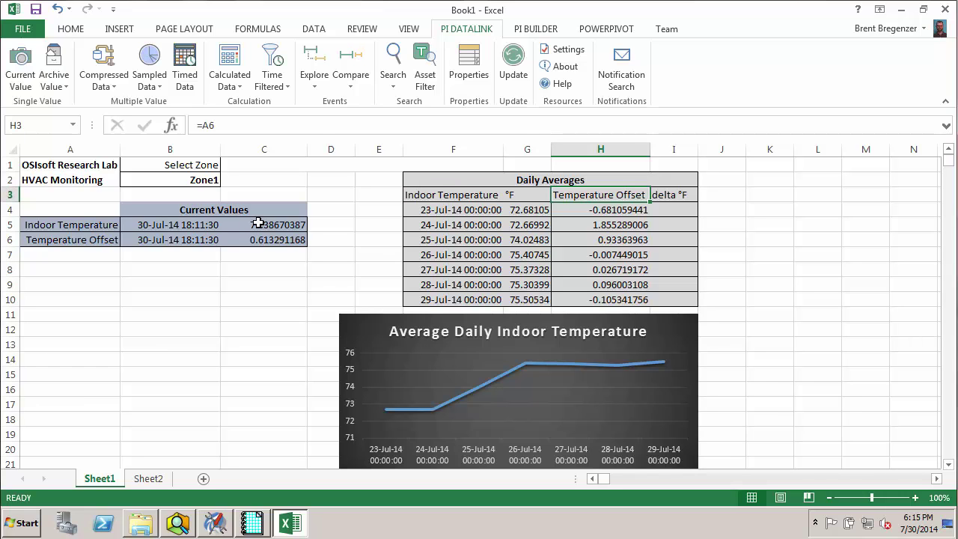
left_click_drag(167, 194, 306, 255)
left_click_drag(480, 166, 695, 302)
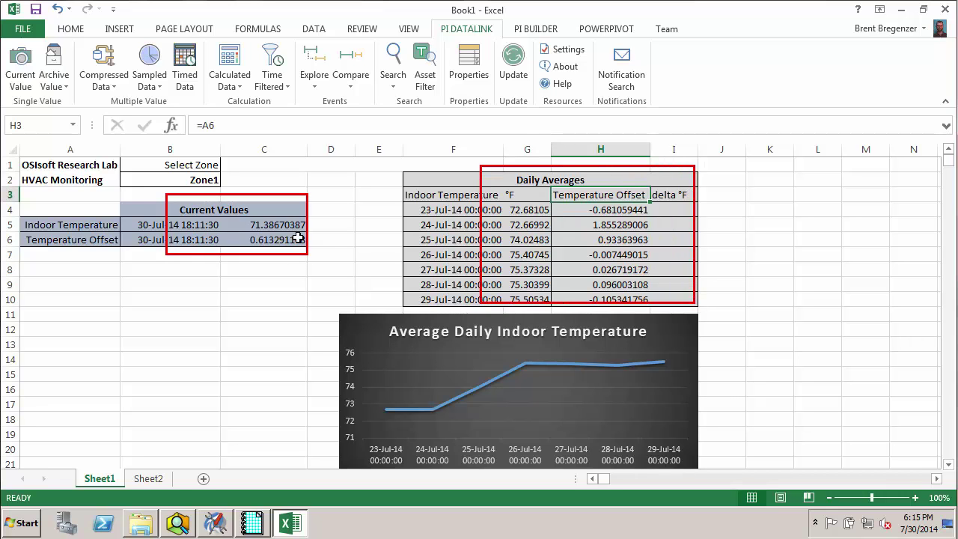
key("Escape")
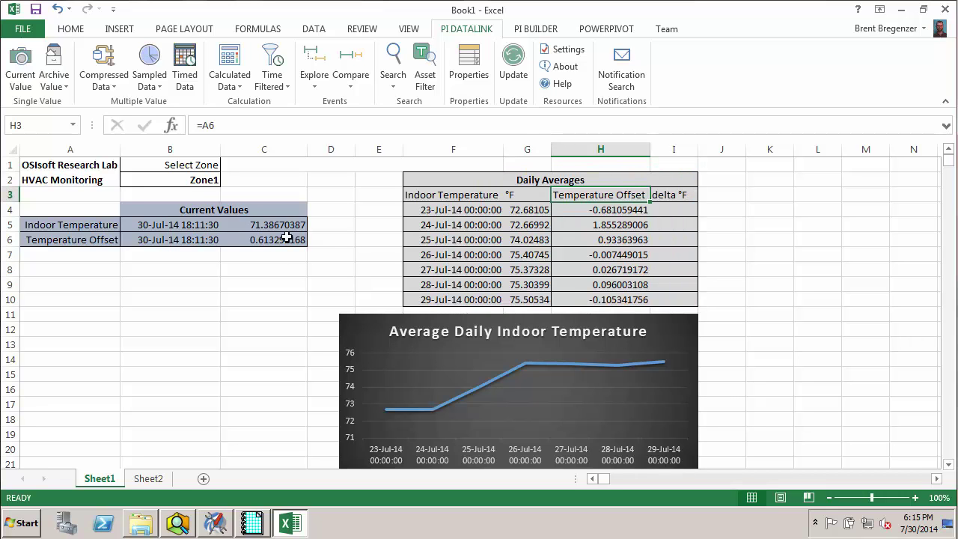
Change the zone in cell B2 to Zone2, then to Zone3
left_click(202, 181)
left_click(227, 180)
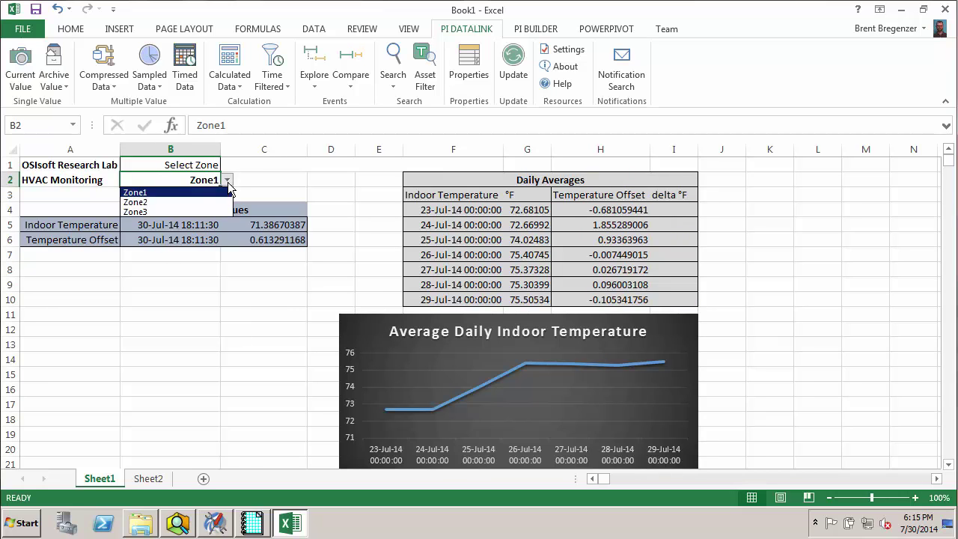
left_click(218, 202)
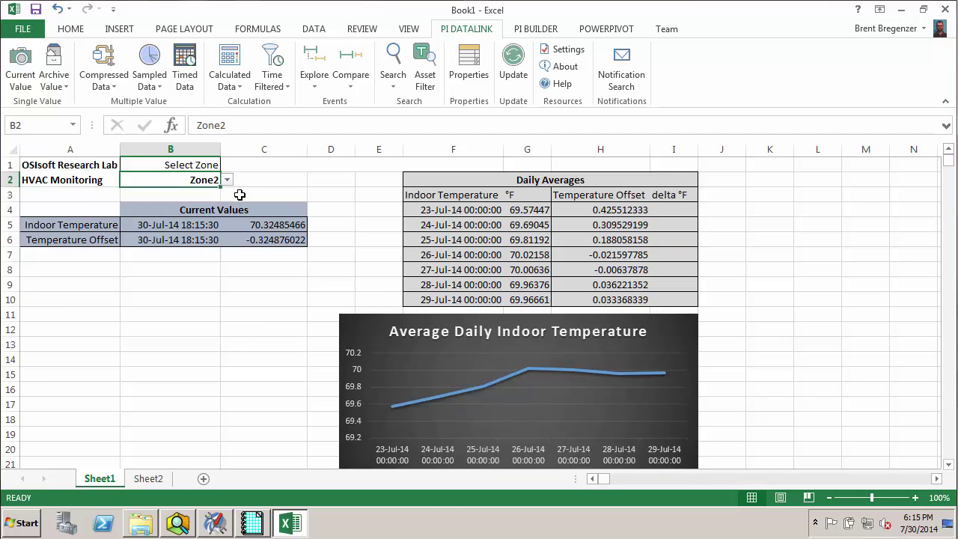
left_click(227, 179)
left_click(219, 213)
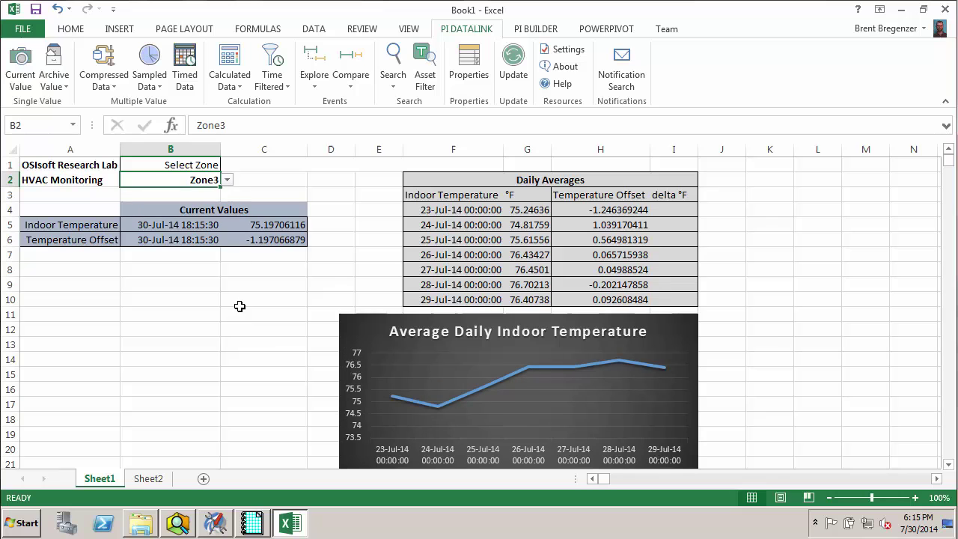